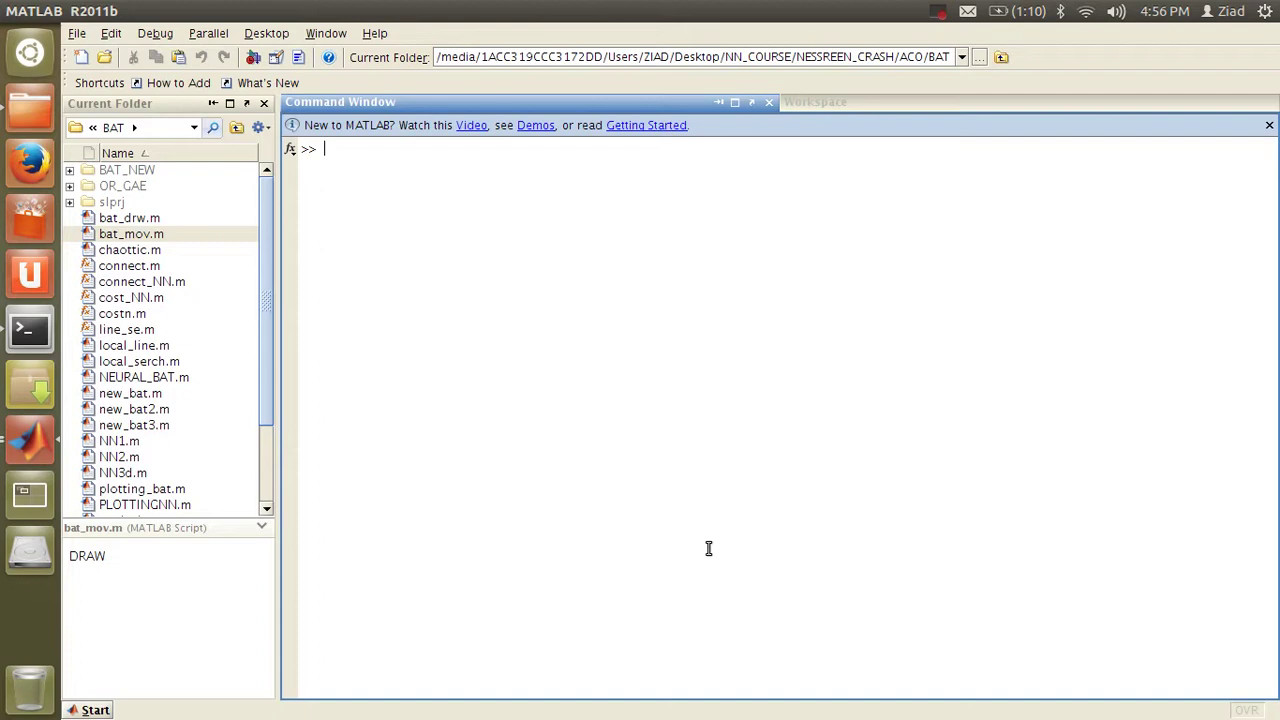
Step: Paste and run the code defining the xx22, yy22 grid and zz22 cost function
right_click(693, 465)
left_click(798, 660)
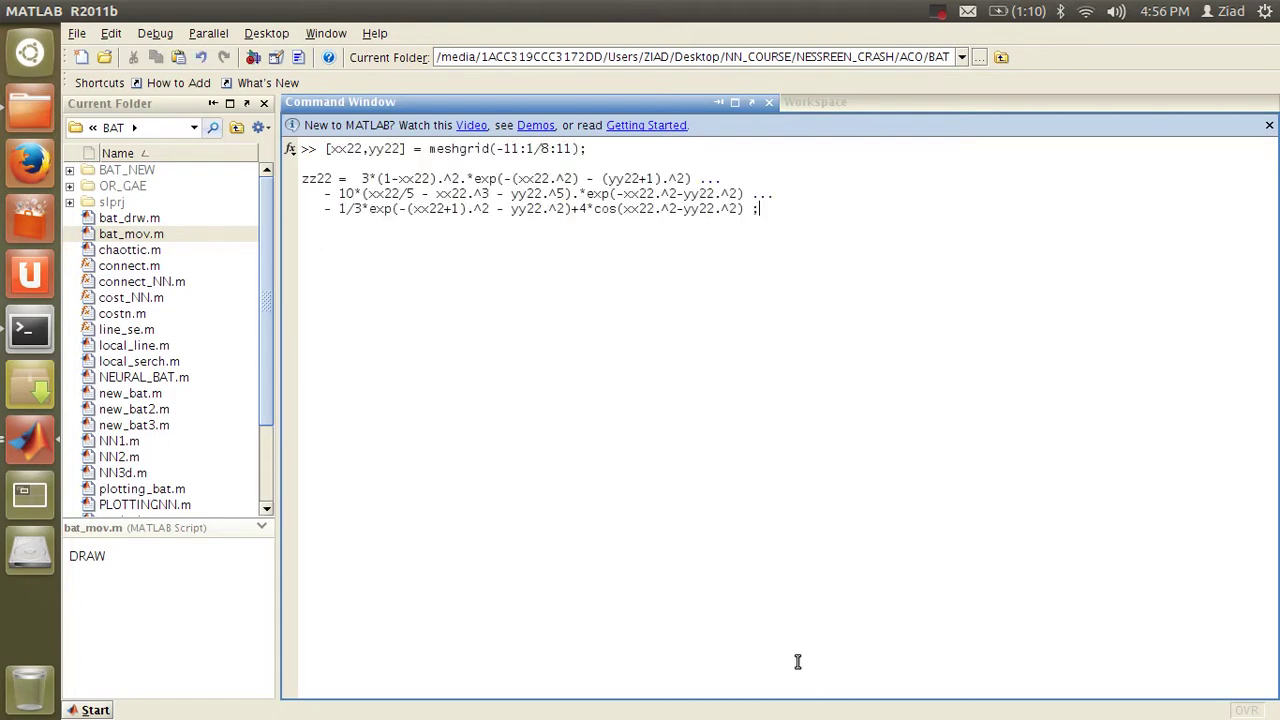
key("Return")
Step: Recall the surfl plotting command and delete its trailing %contour comment
type("su")
key("Up")
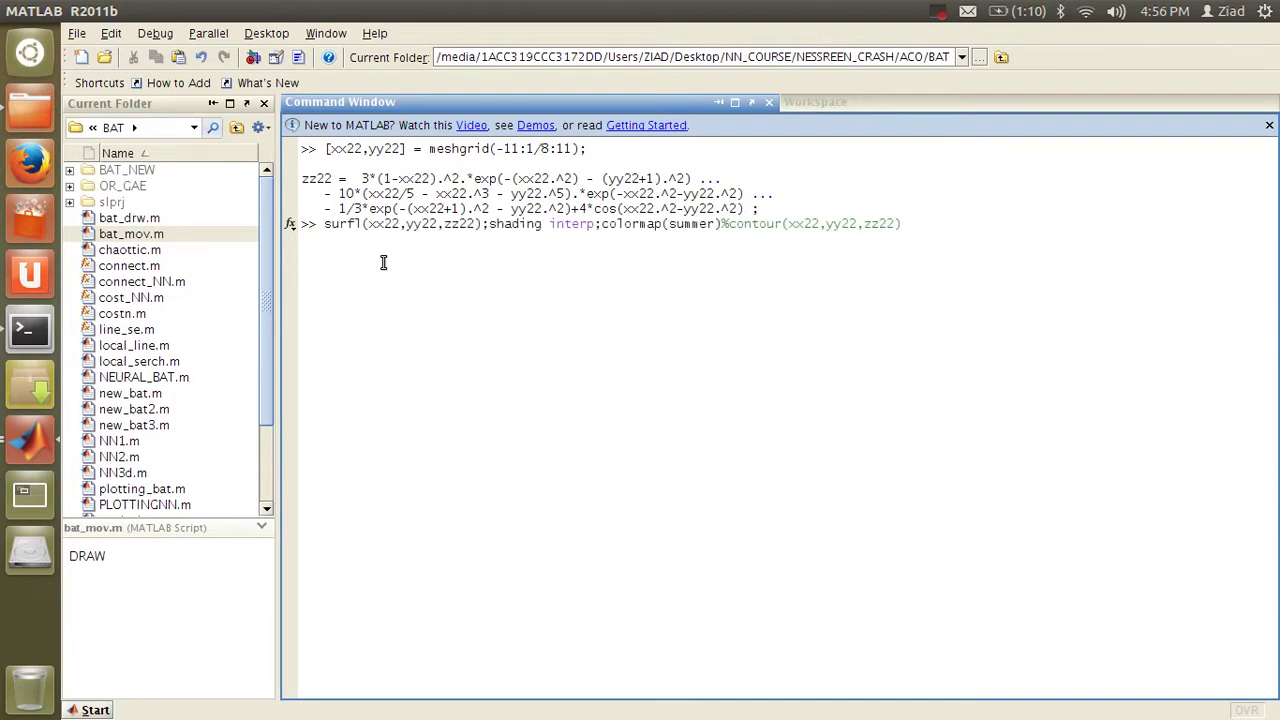
key("BackSpace")
key("BackSpace")
key("BackSpace")
key("BackSpace")
key("BackSpace")
key("BackSpace")
key("BackSpace")
key("BackSpace")
key("BackSpace")
key("BackSpace")
key("BackSpace")
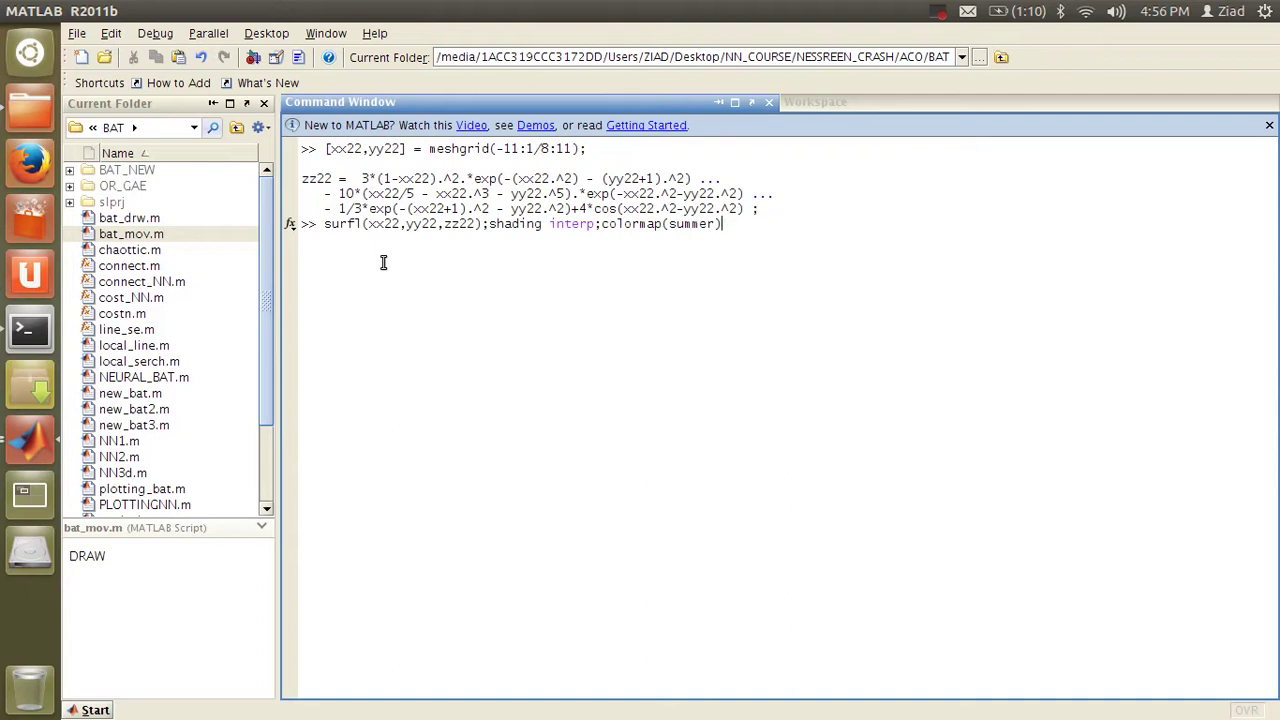
Step: Plot the cost surface full-screen, rotate it, and tip the spike at X 0.25, Y -1.75, Z -10.29
key("Return")
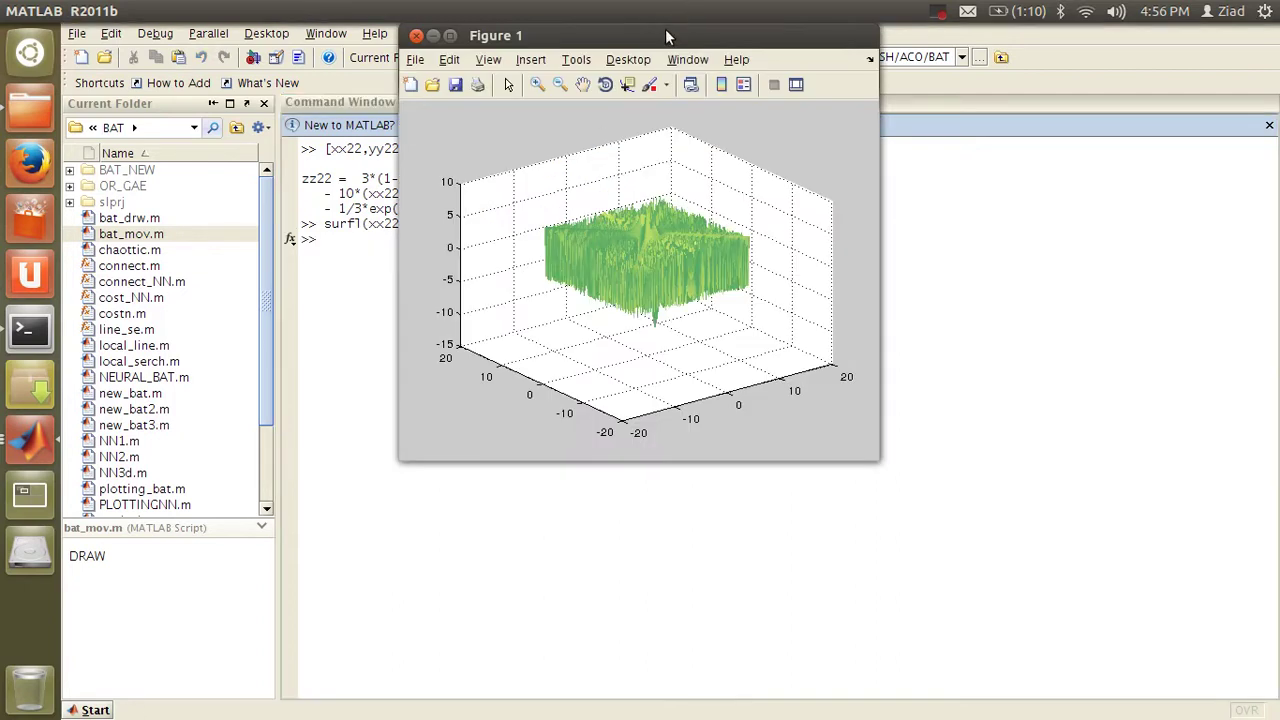
double_click(665, 30)
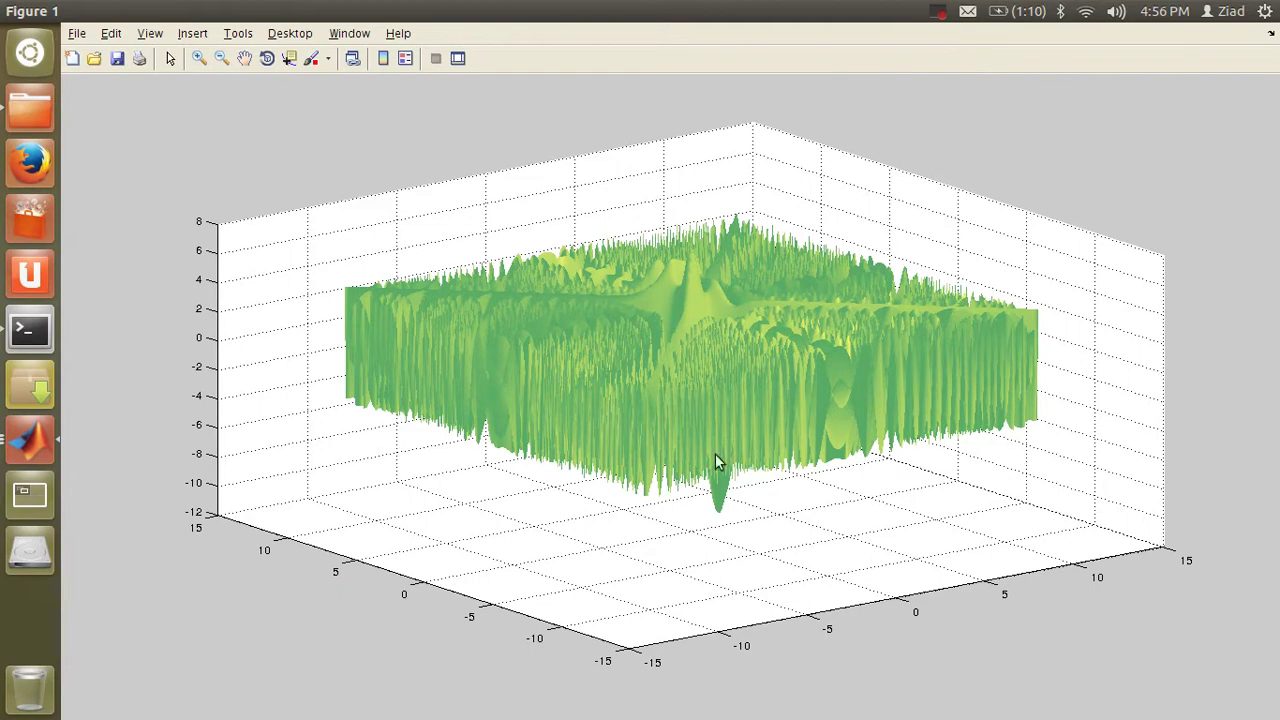
left_click(266, 60)
mouse_move(795, 383)
left_mouse_down()
mouse_move(764, 346)
mouse_move(766, 366)
left_mouse_up()
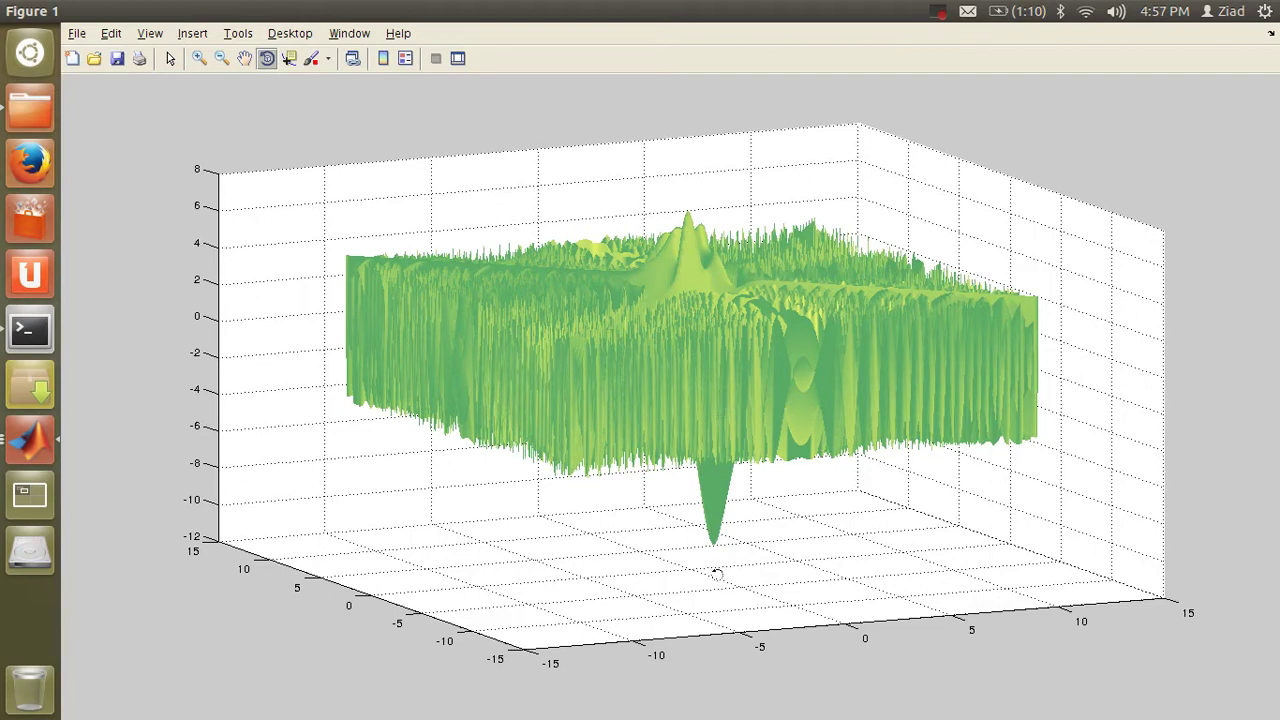
left_click(289, 58)
left_click_drag(705, 472, 712, 544)
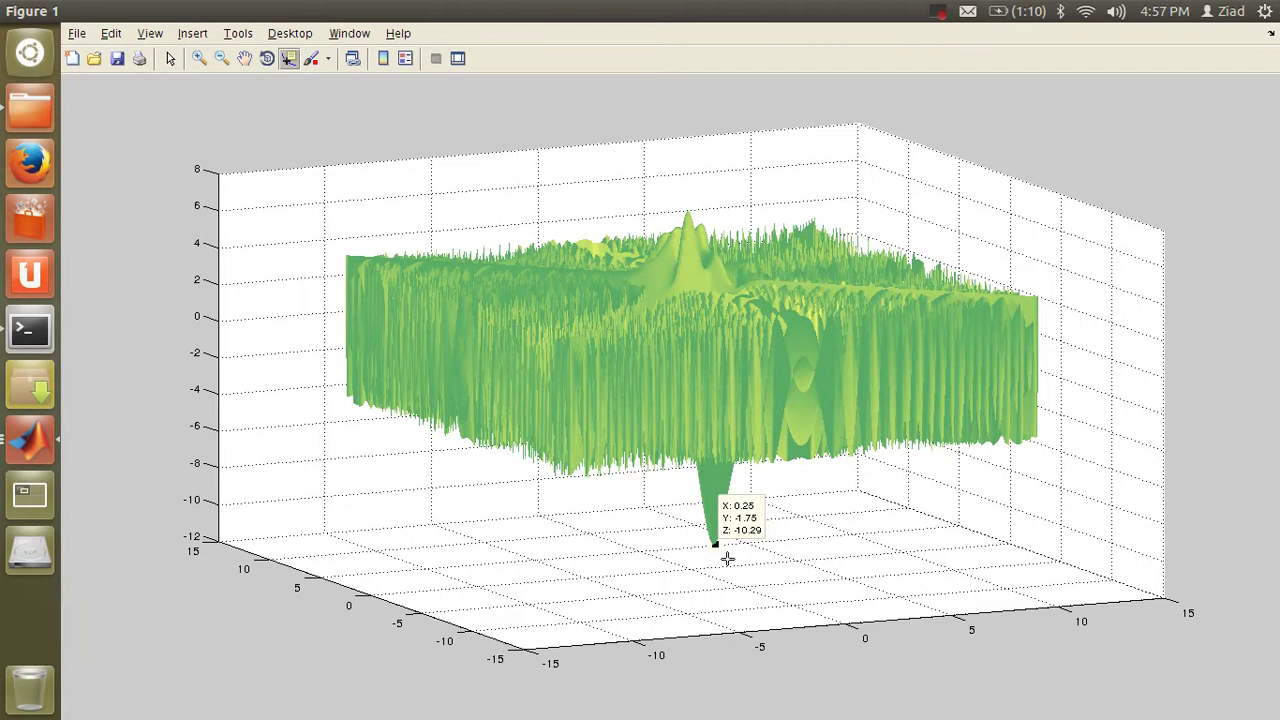
Step: Move Figure 1 aside and run the bat algorithm script until the best cost reaches -10.3318
double_click(447, 10)
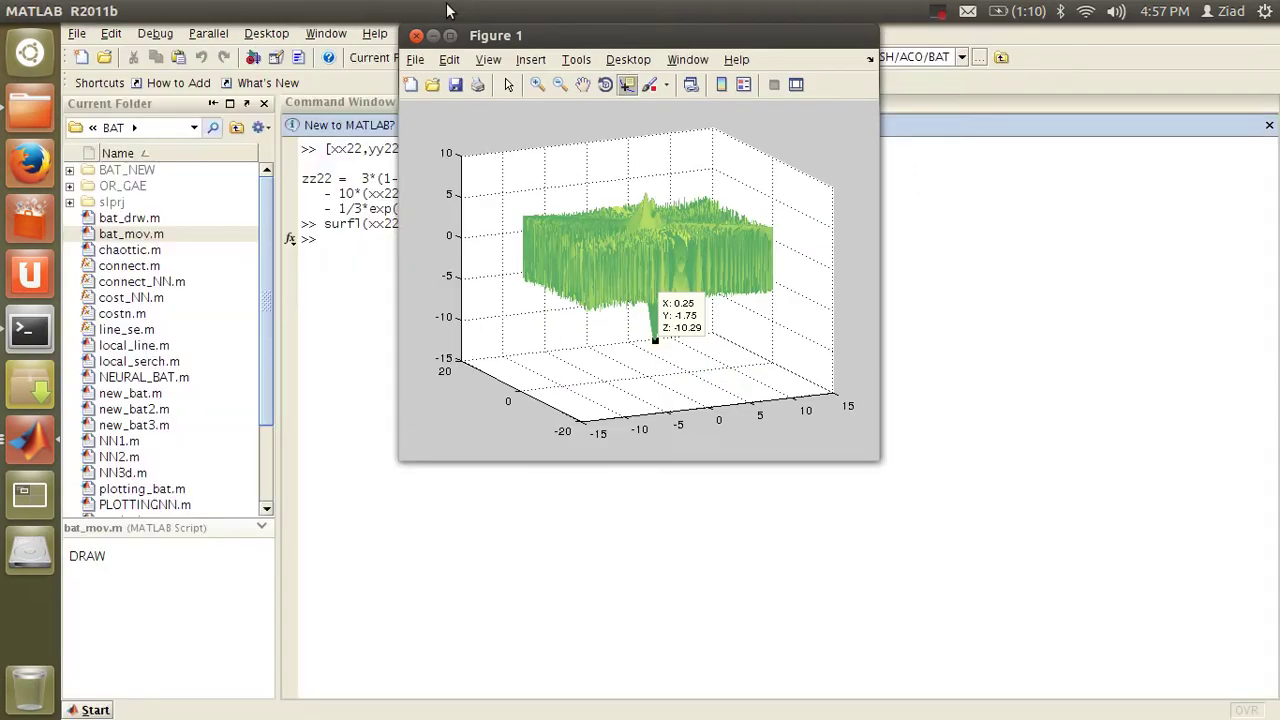
left_click_drag(450, 36, 687, 36)
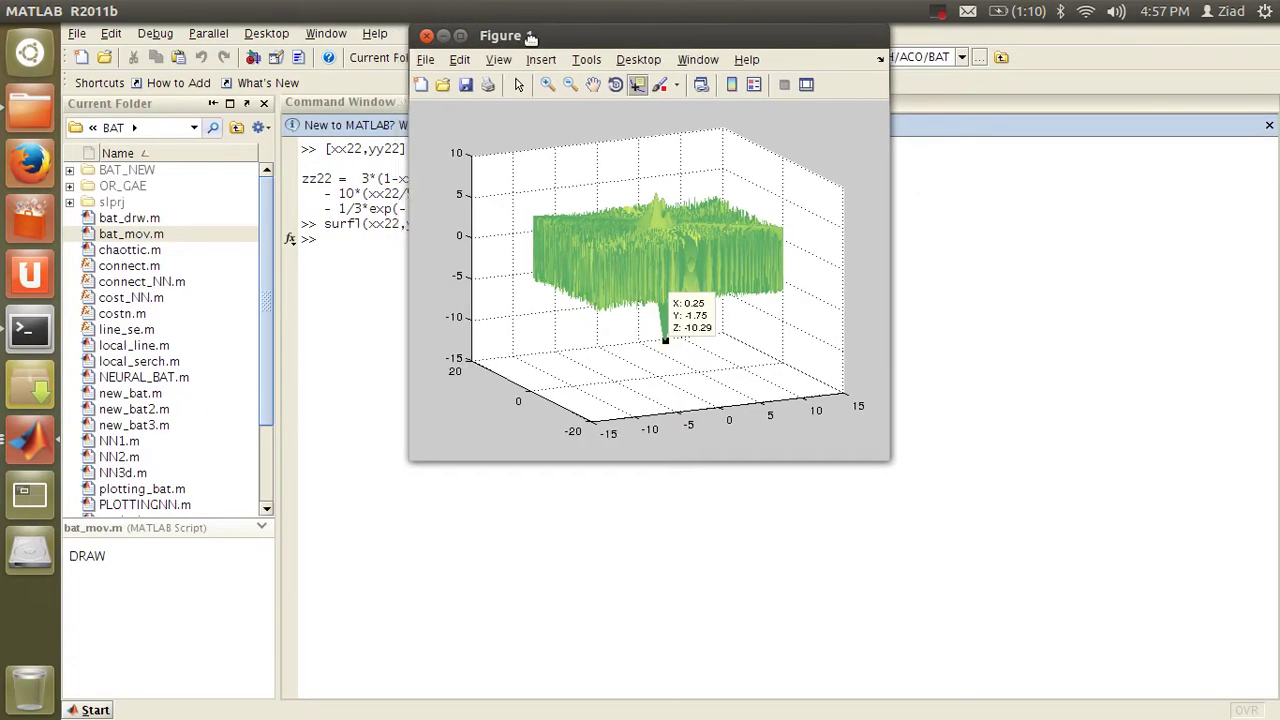
left_click(30, 440)
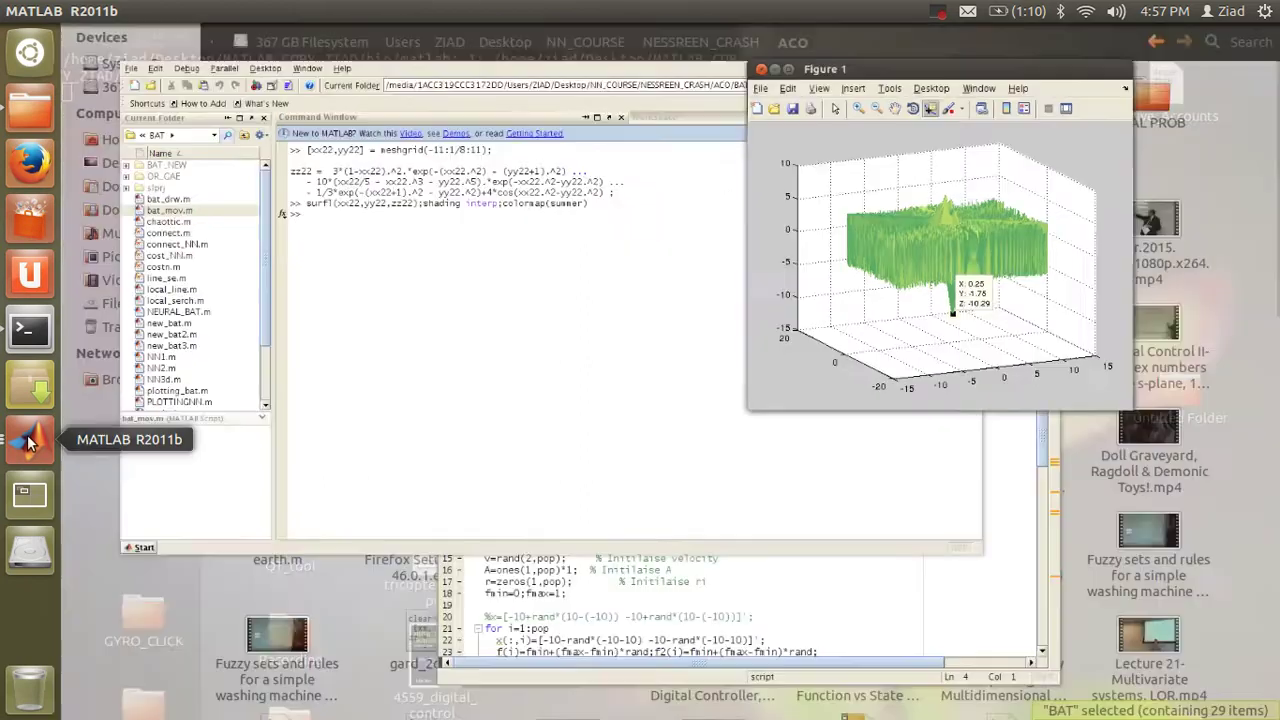
left_click(688, 460)
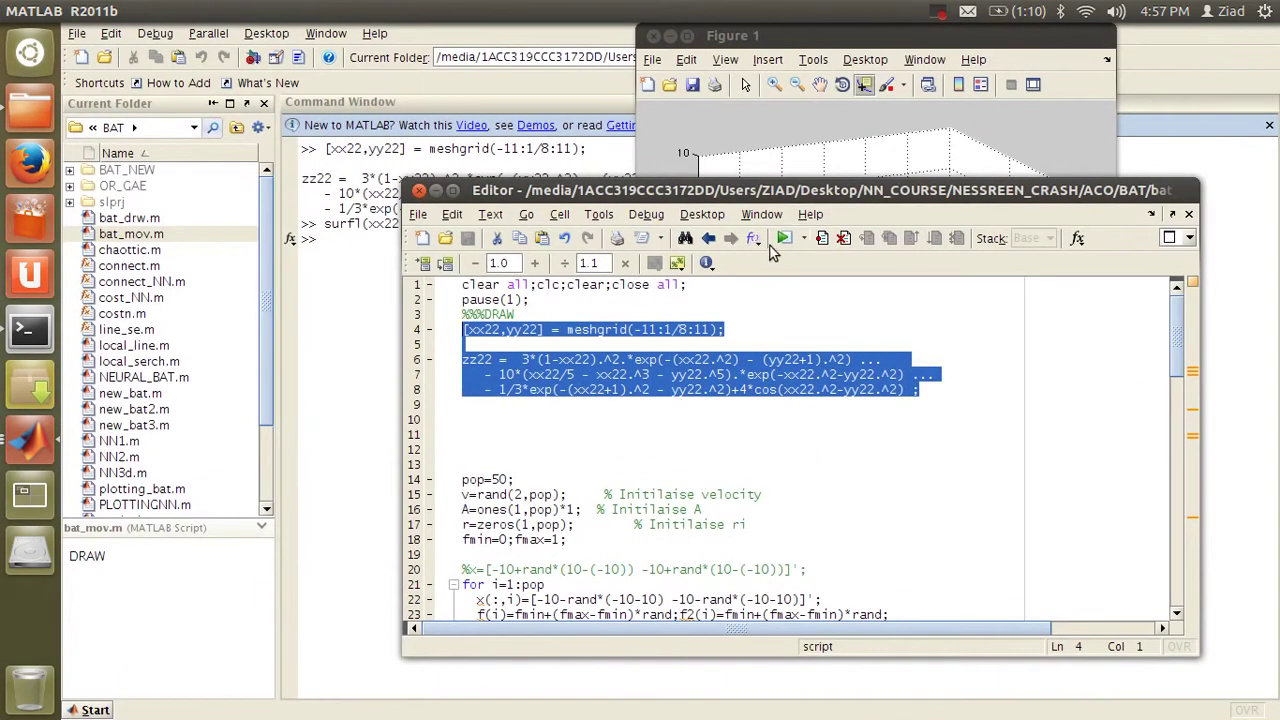
left_click(783, 245)
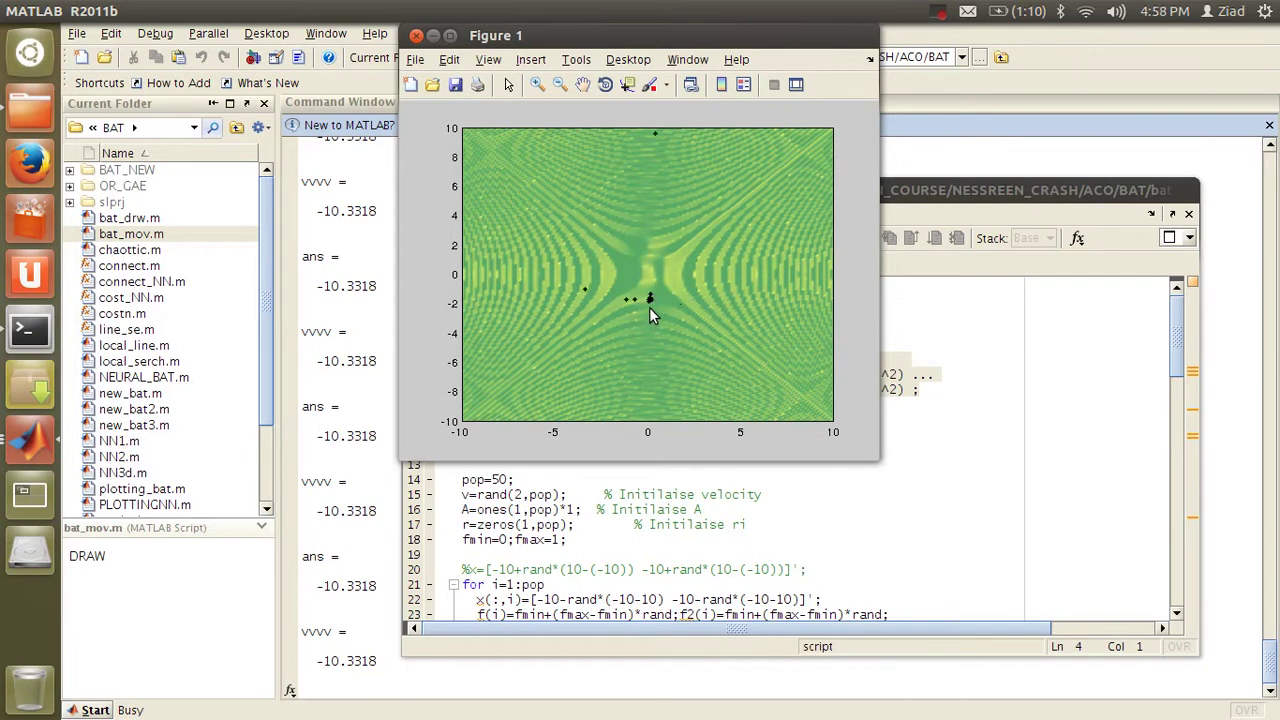
left_click(371, 611)
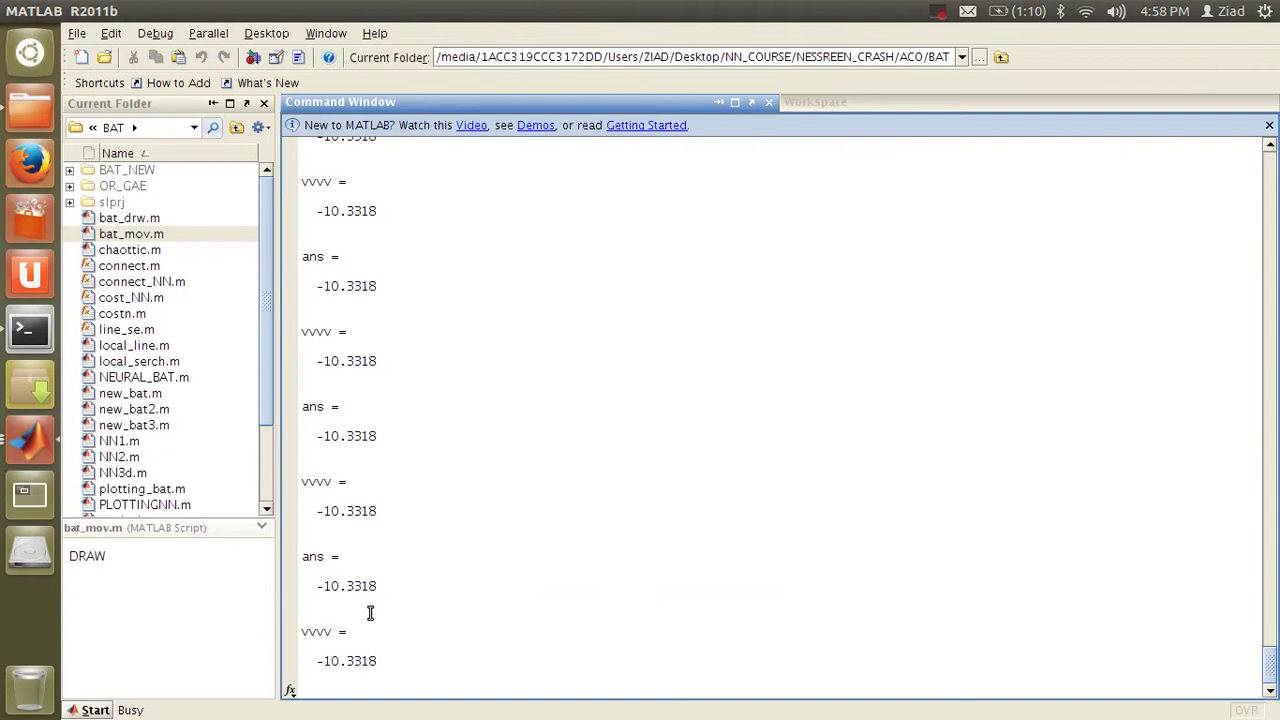
Step: Stop the script and display gbest, selecting its values 0.1936 and -1.7277
key("ctrl+c")
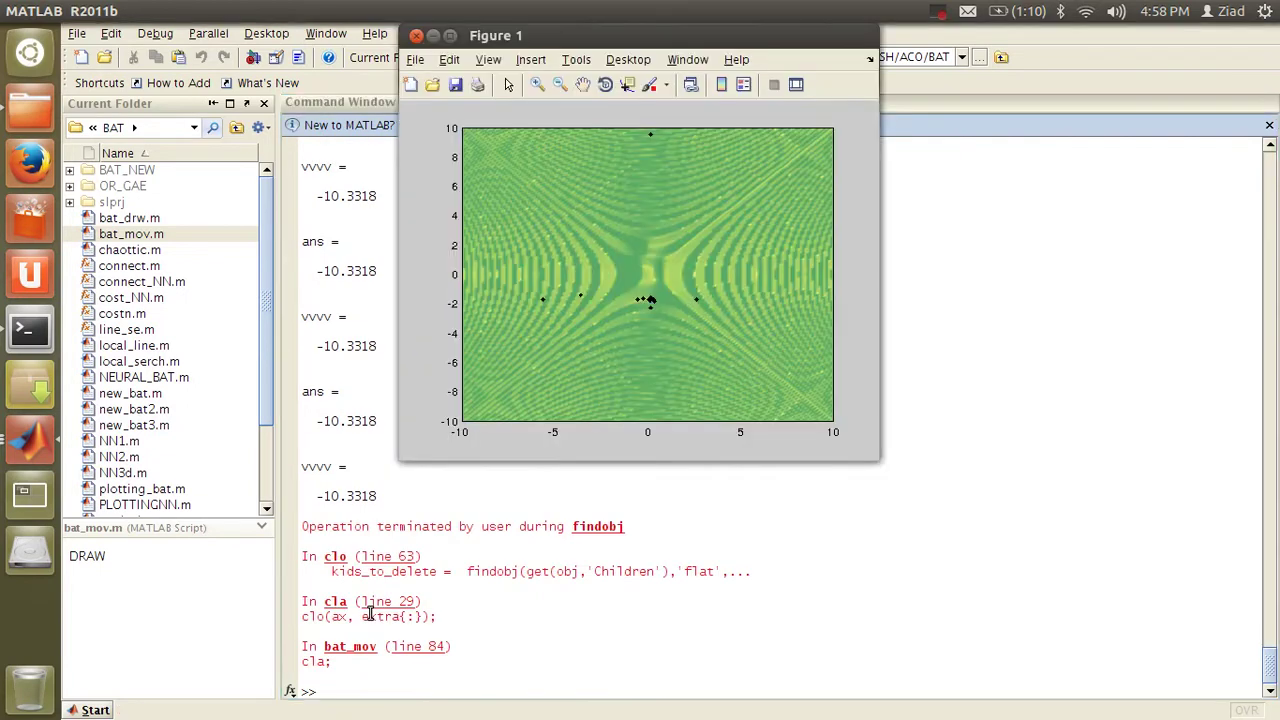
left_click(368, 614)
type("g")
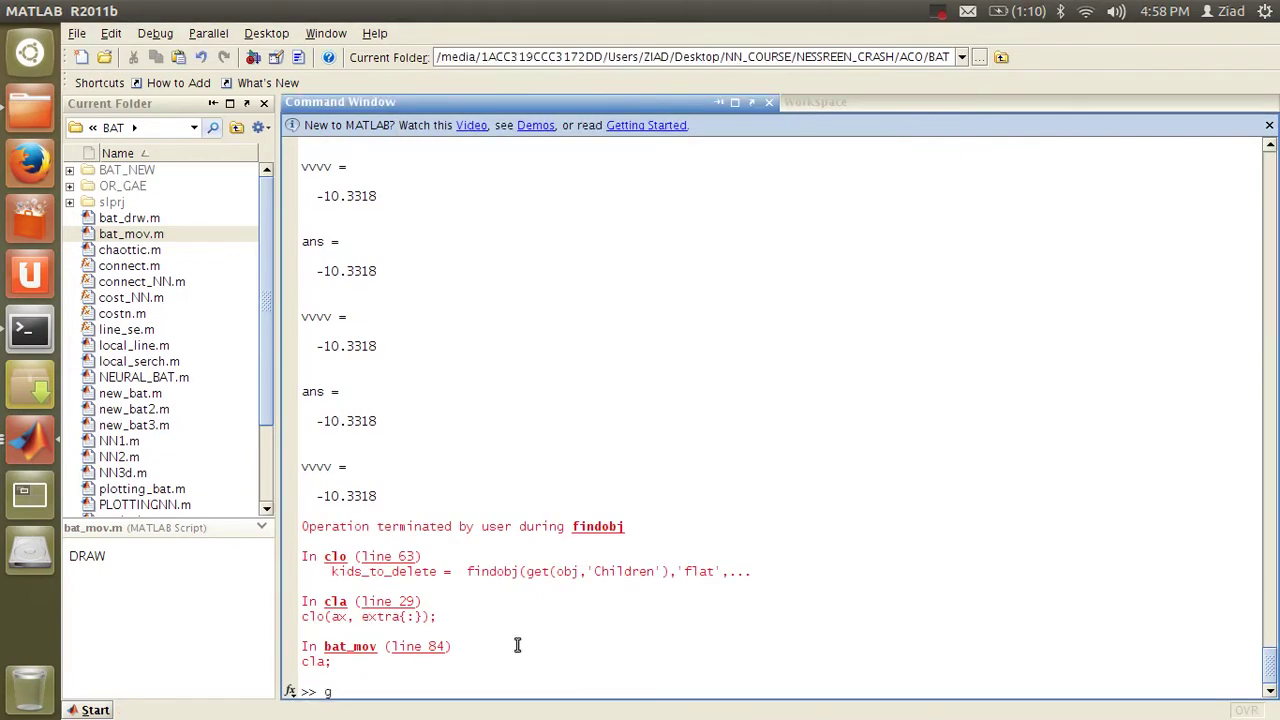
type("best")
key("Return")
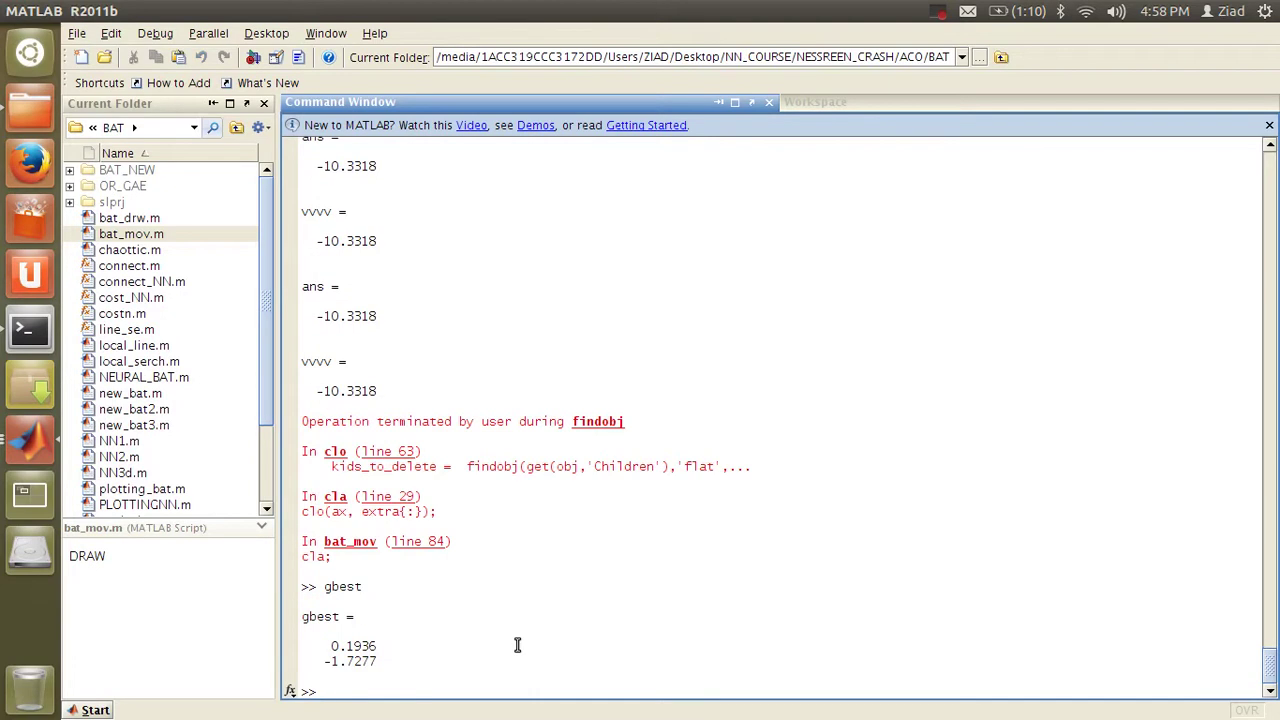
left_click_drag(390, 660, 325, 645)
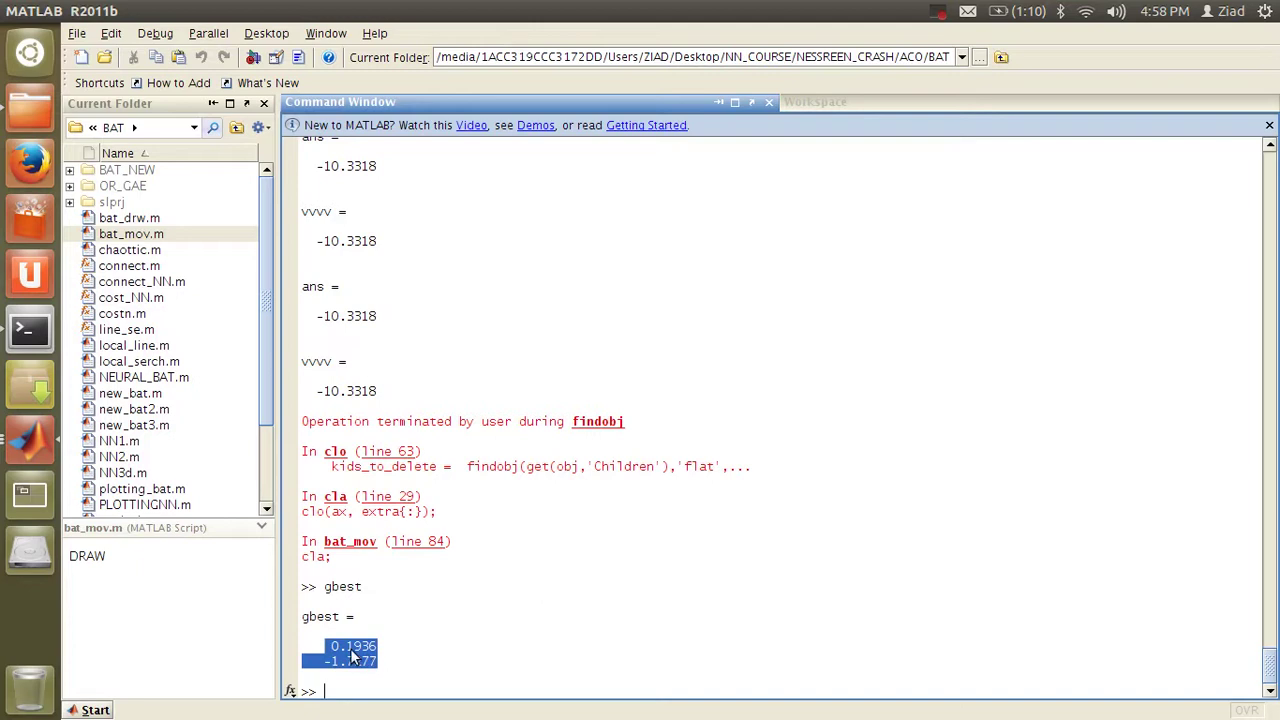
key("alt+Tab")
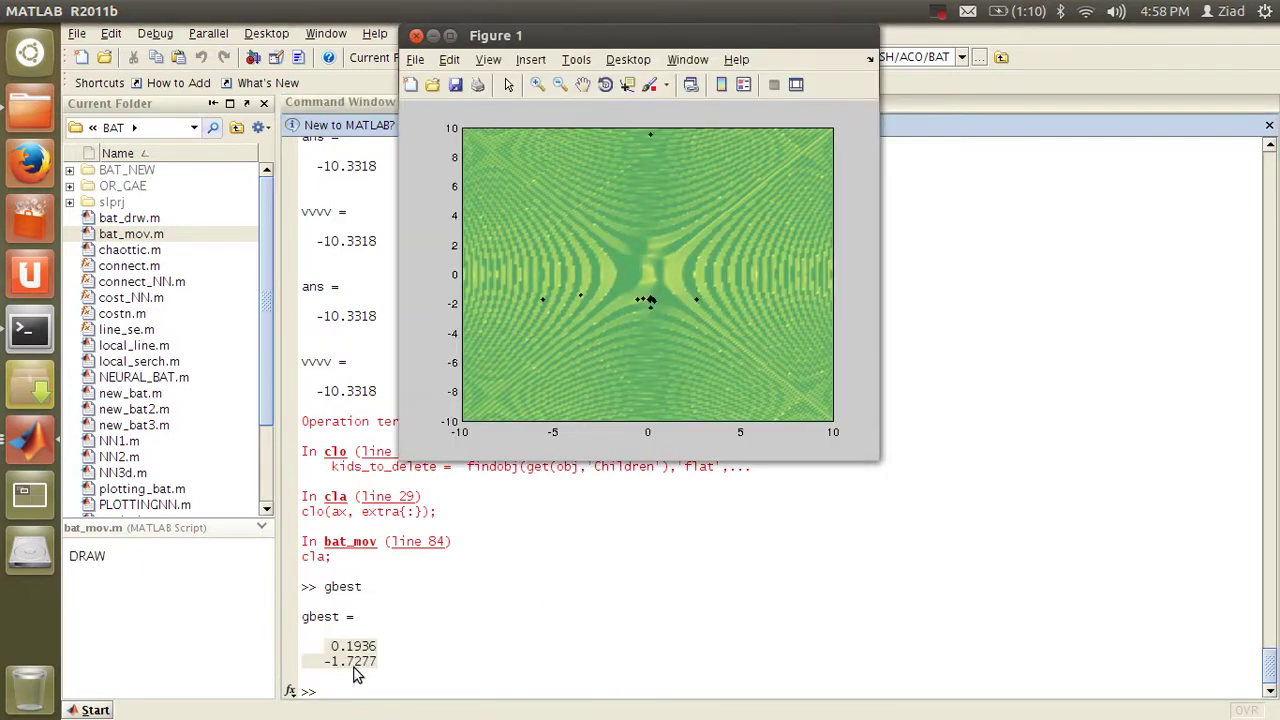